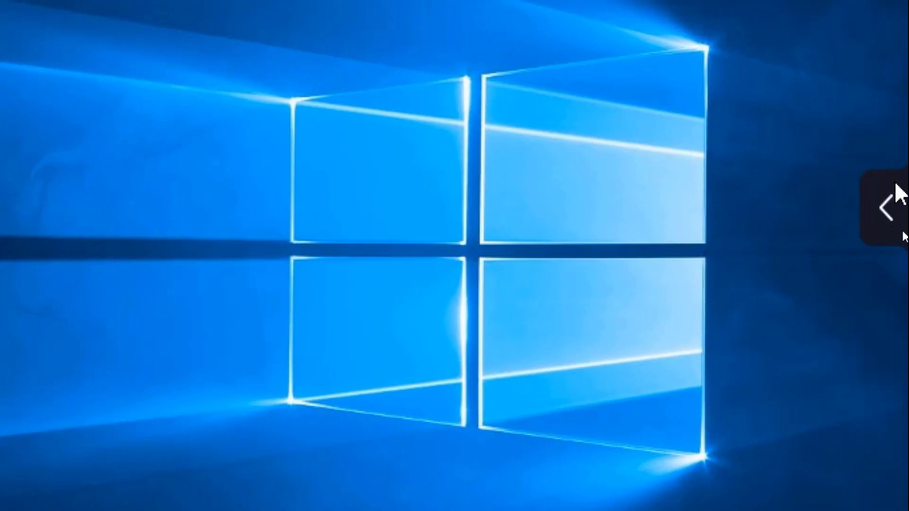
Record the full 1366 × 768 desktop as a screen capture and stop the recording.
click(887, 209)
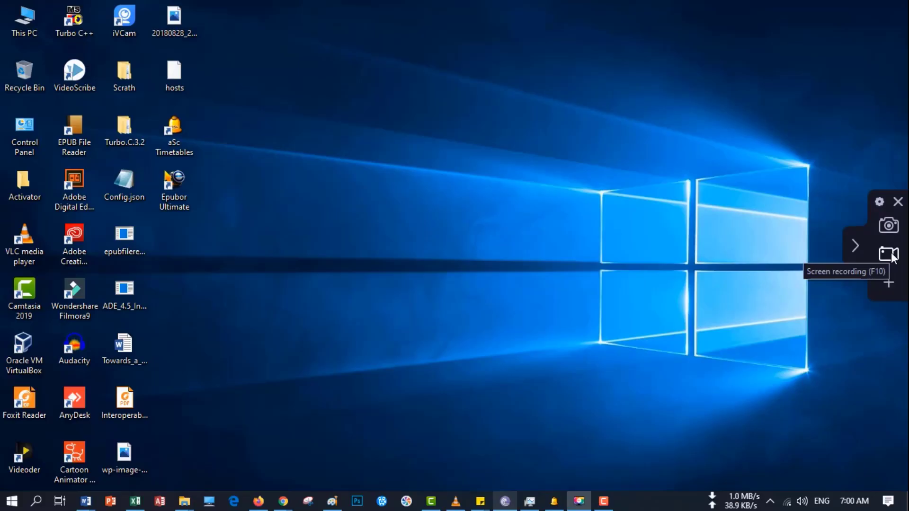
click(873, 224)
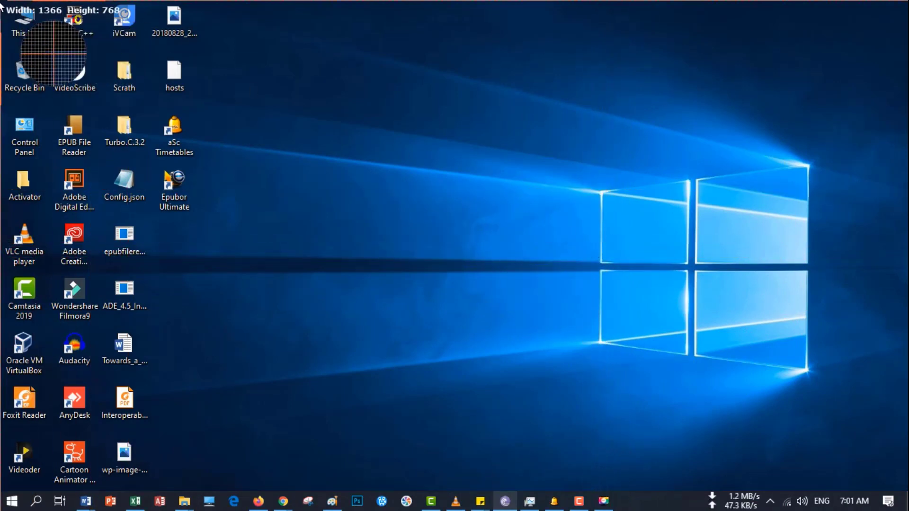
click(2, 4)
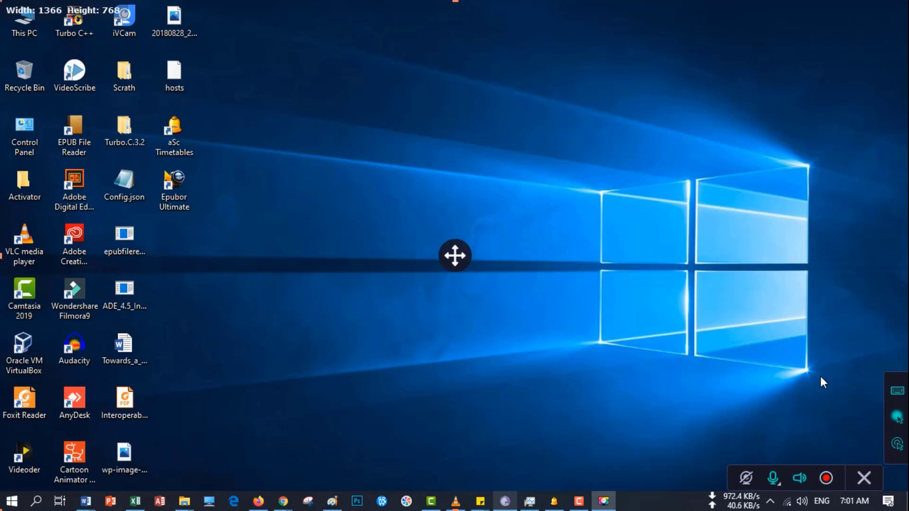
click(826, 479)
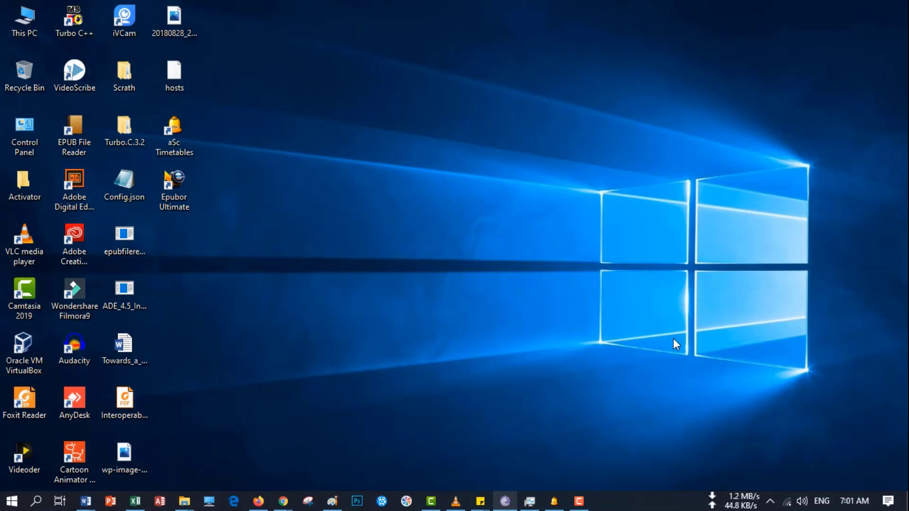
key(F10)
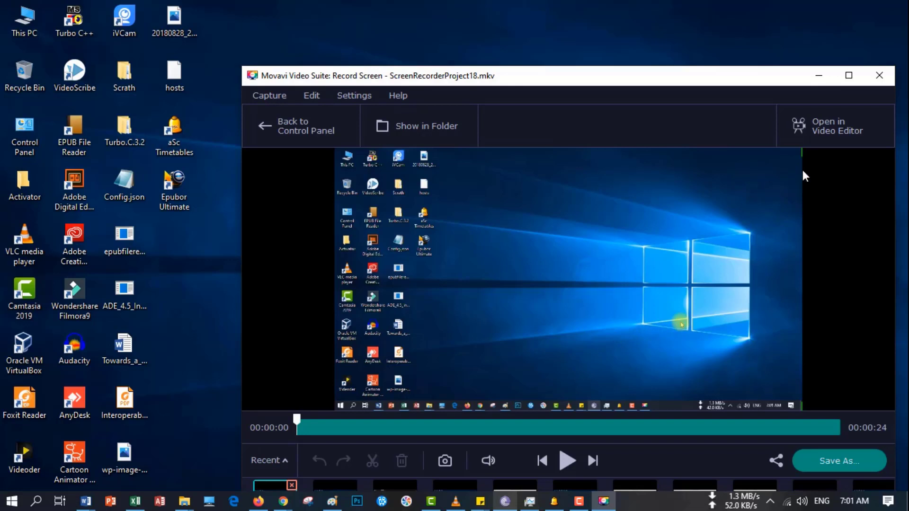
Open the screen recording in the video editor, dismissing the update offer, and play back its first seconds.
click(828, 132)
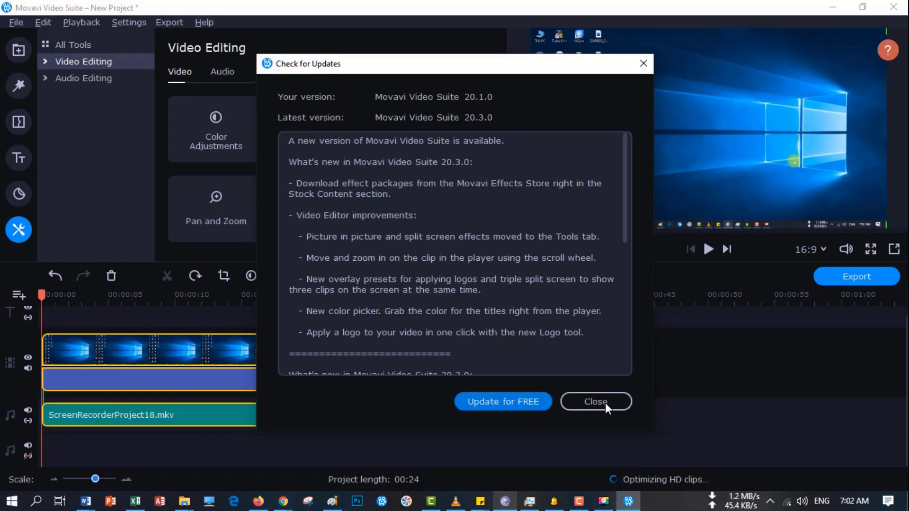
click(605, 403)
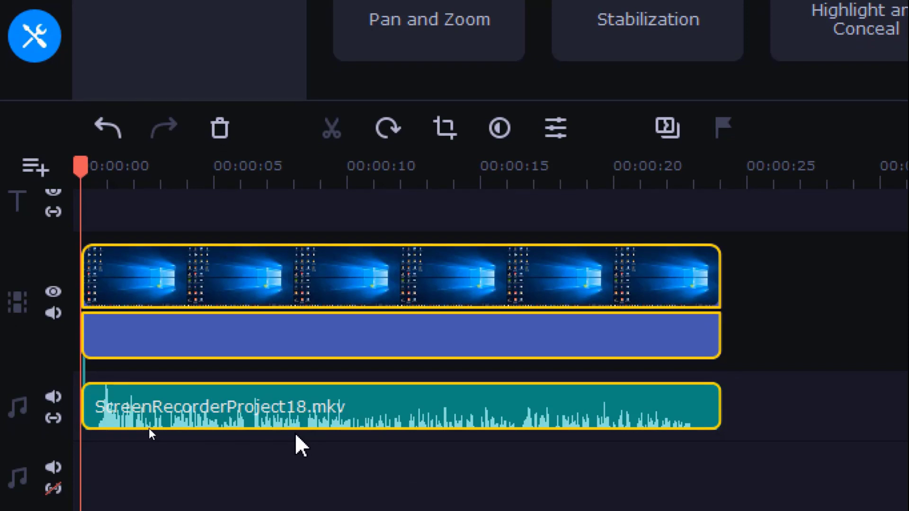
key(space)
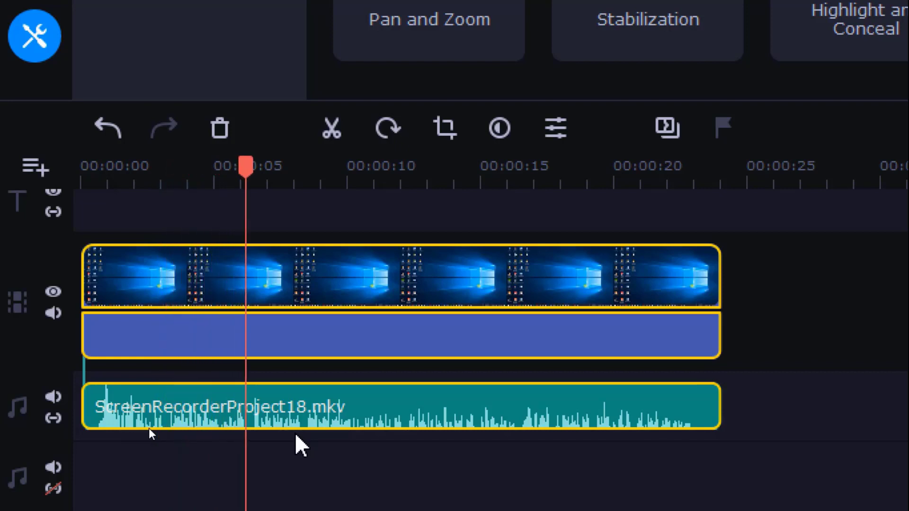
key(space)
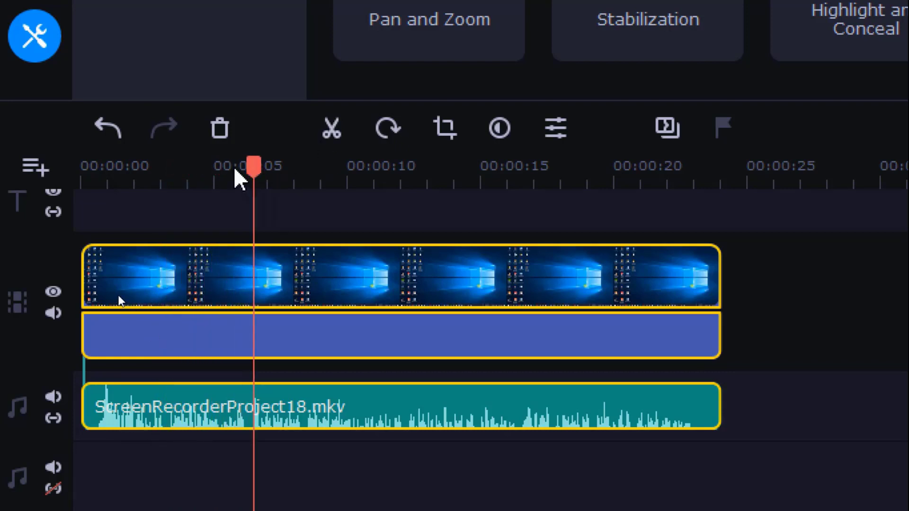
drag(252, 166, 95, 164)
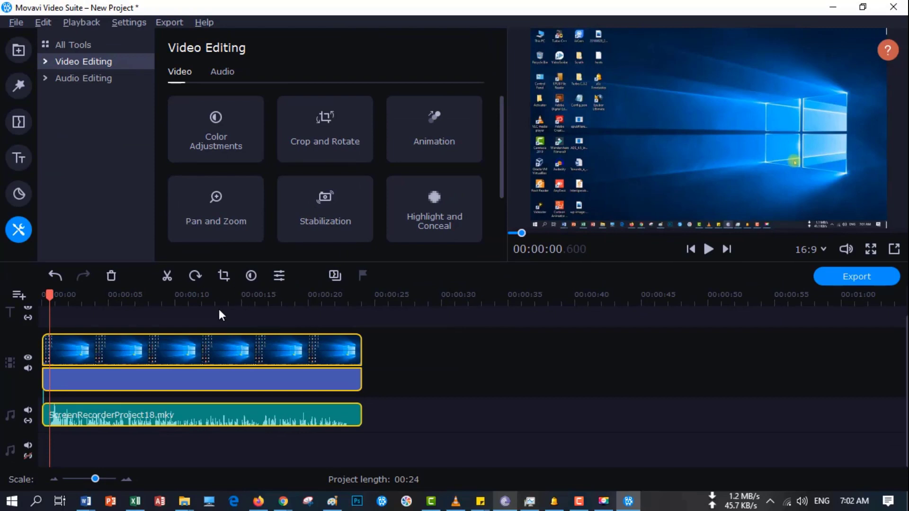
Set the volume of the recording's separate audio clip to 400% and play its opening seconds.
click(148, 415)
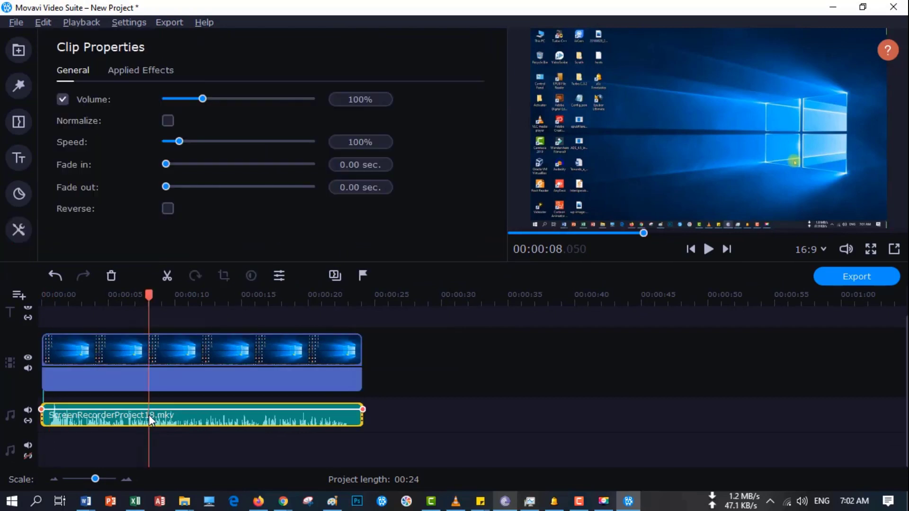
click(50, 290)
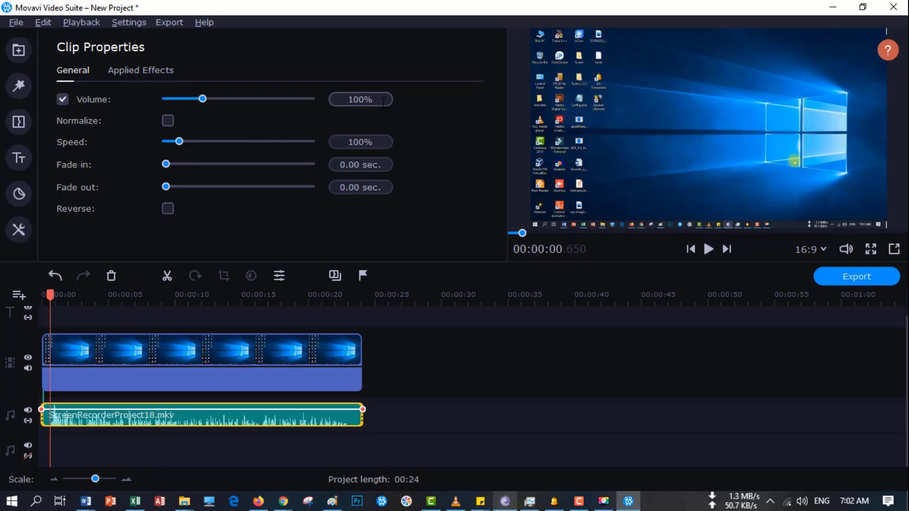
drag(382, 99, 347, 100)
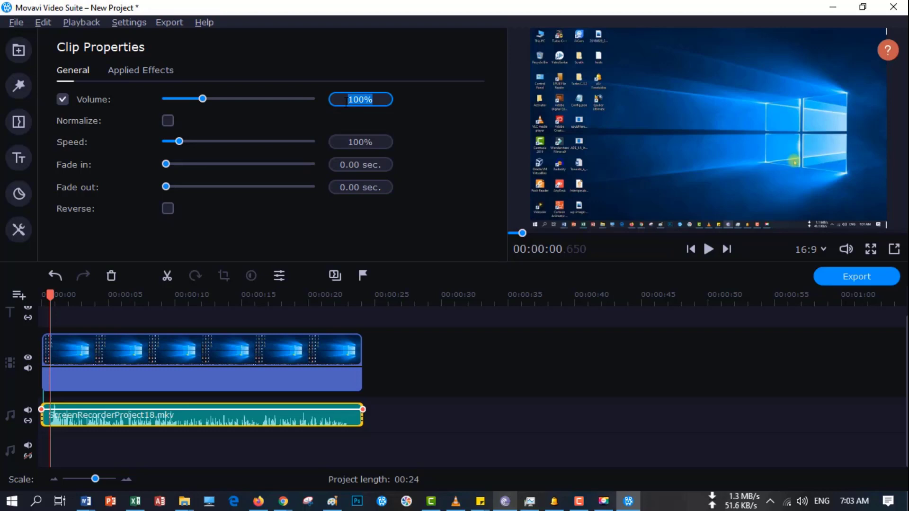
text(400)
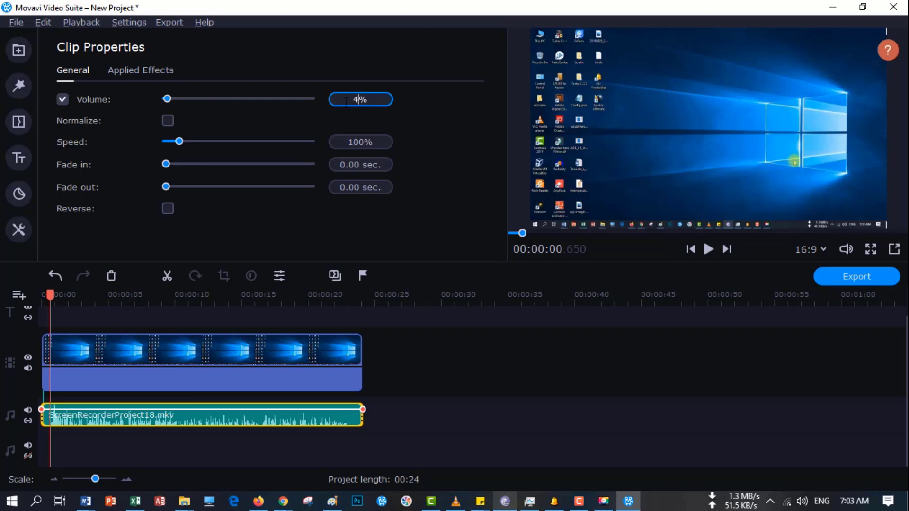
key(Return)
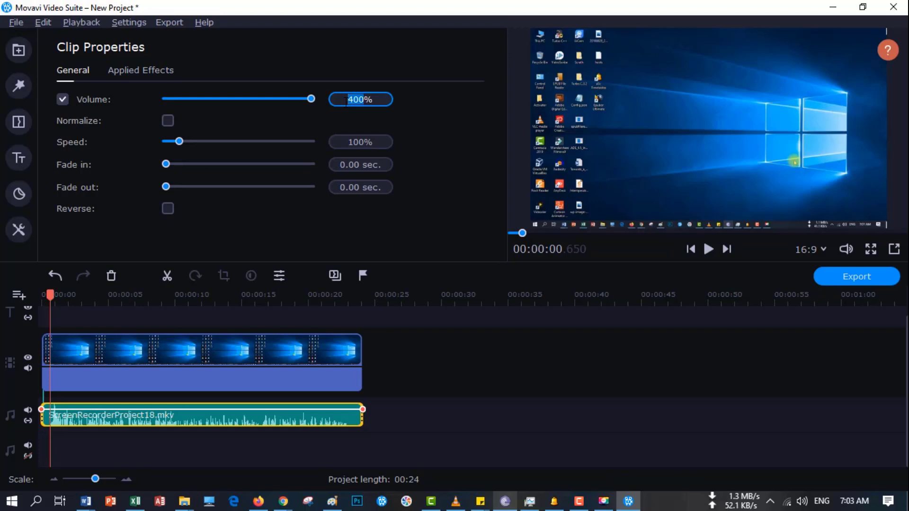
click(436, 136)
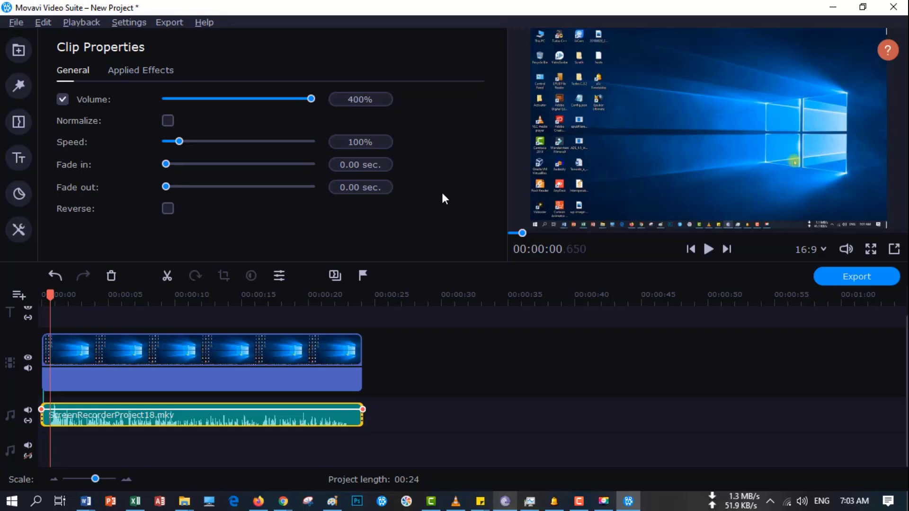
key(space)
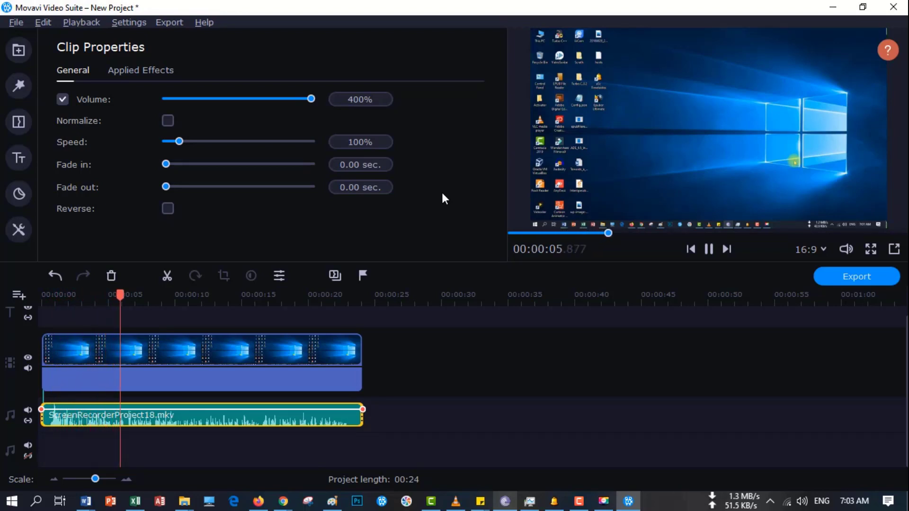
key(space)
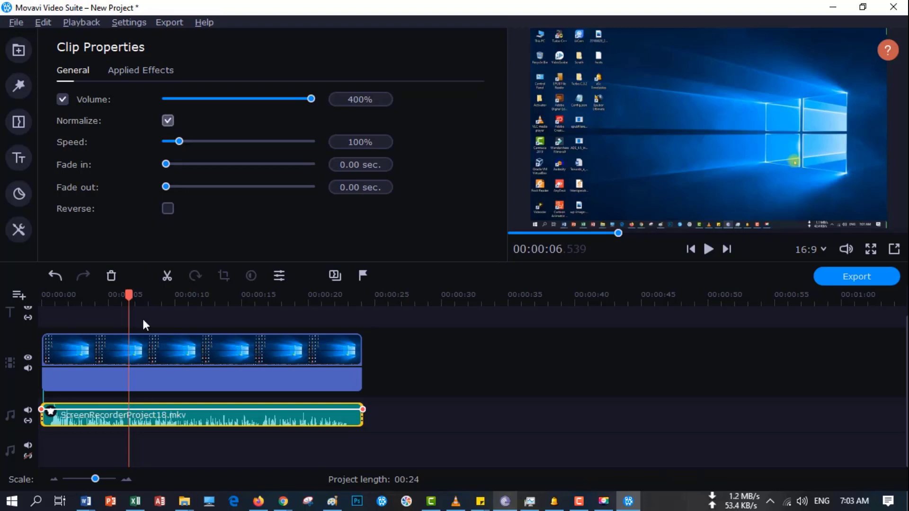
Turn on Normalize for the recording's audio clip and replay it from near the start.
drag(129, 295, 51, 295)
key(space)
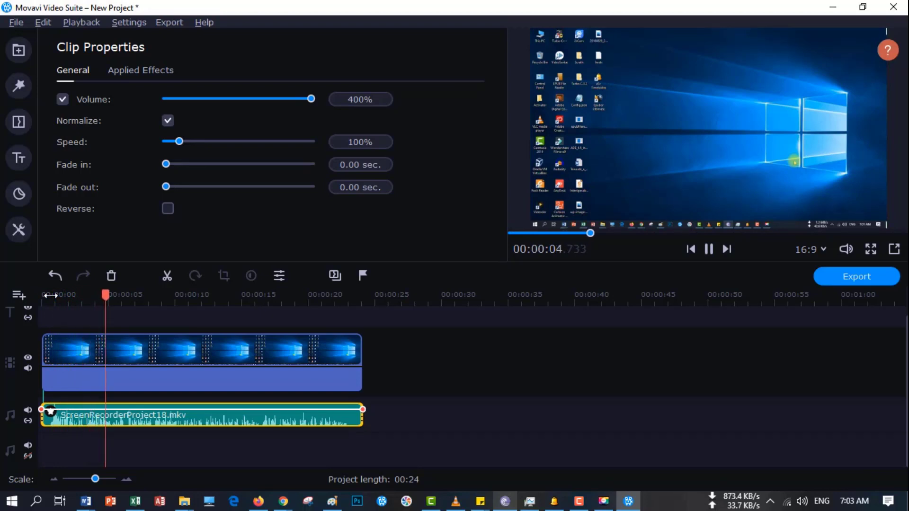
key(space)
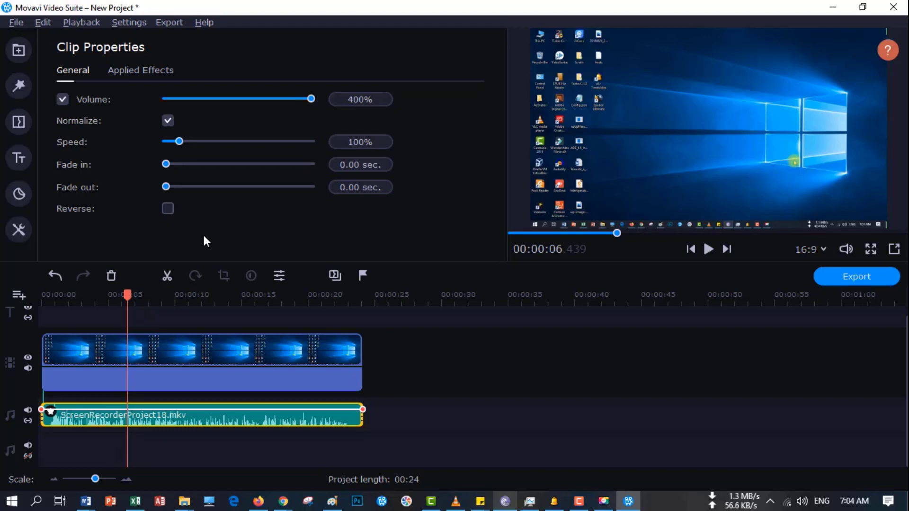
click(167, 117)
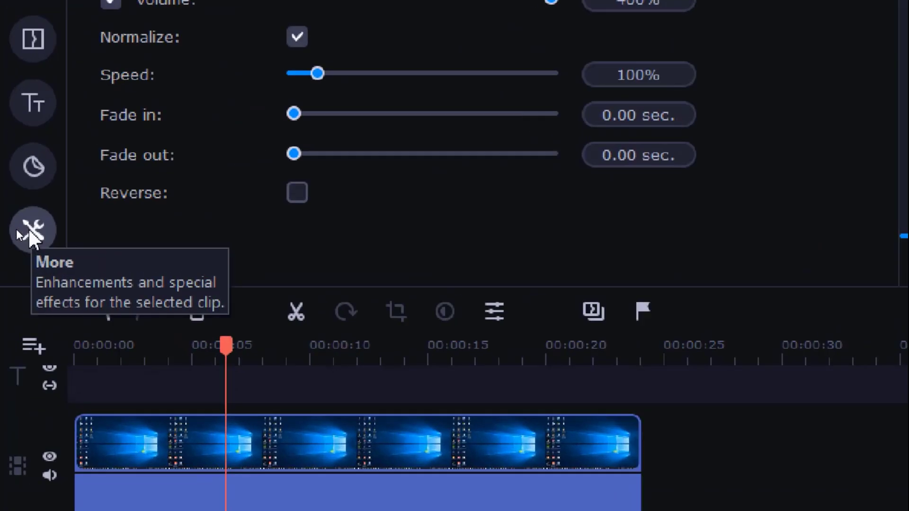
Open Noise Removal for the audio clip and set the noise suppression to 90%.
click(18, 231)
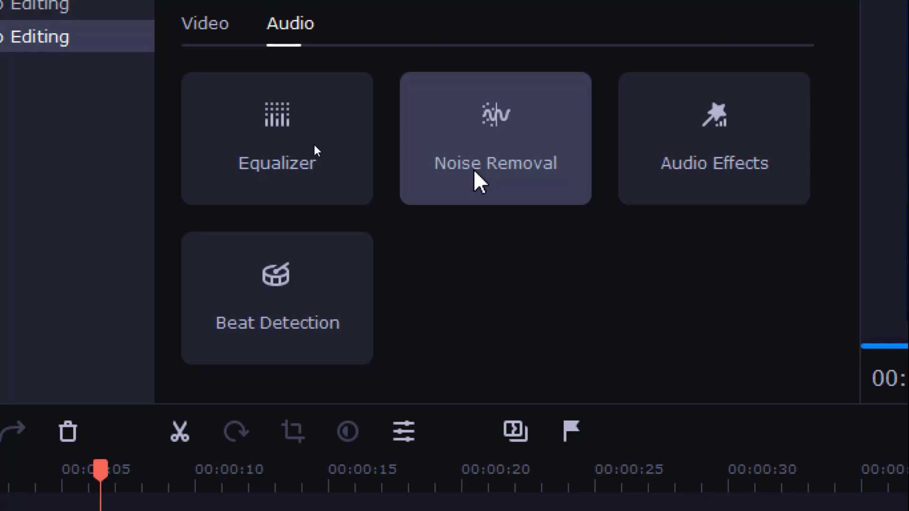
click(475, 173)
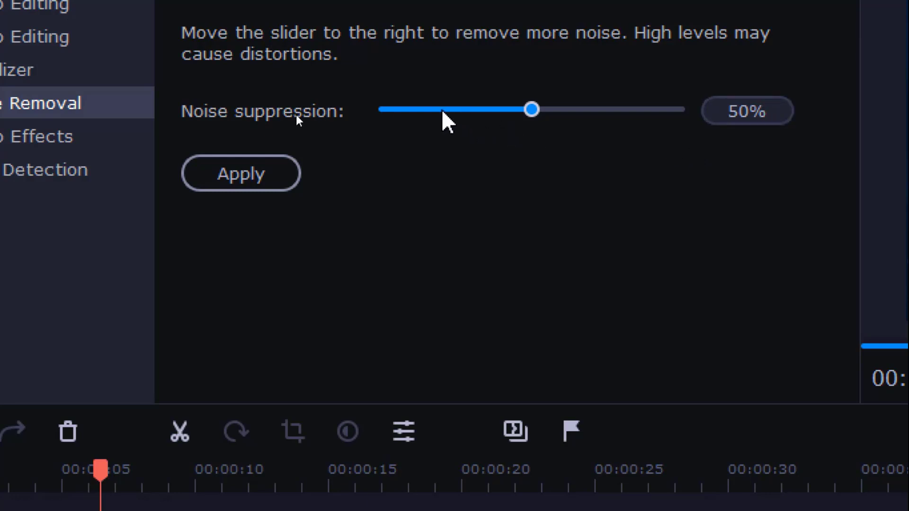
drag(422, 113, 618, 117)
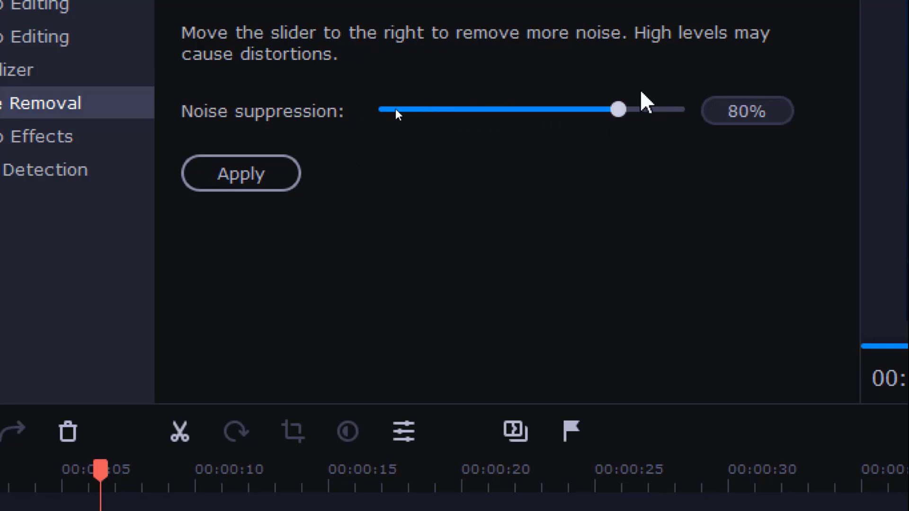
drag(630, 114, 652, 118)
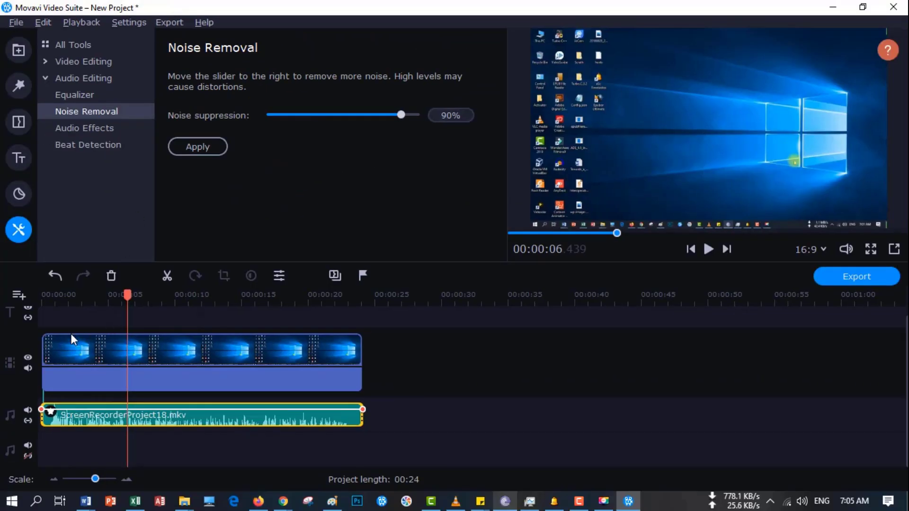
Play the recording from near its beginning to check the sound at 90% noise suppression.
click(57, 292)
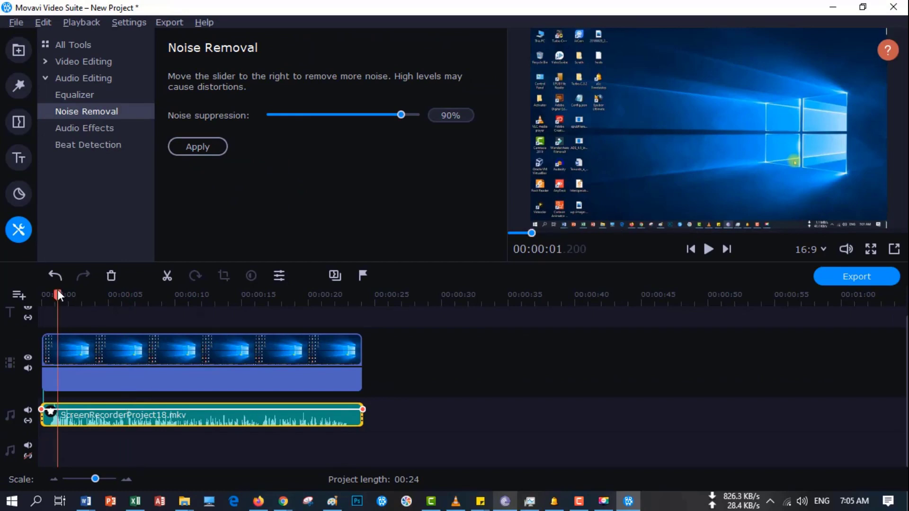
drag(57, 292, 50, 291)
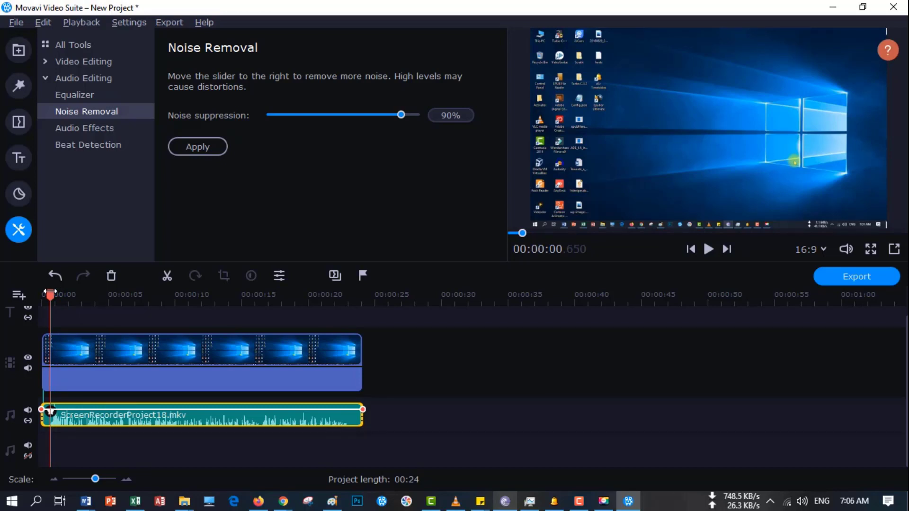
key(space)
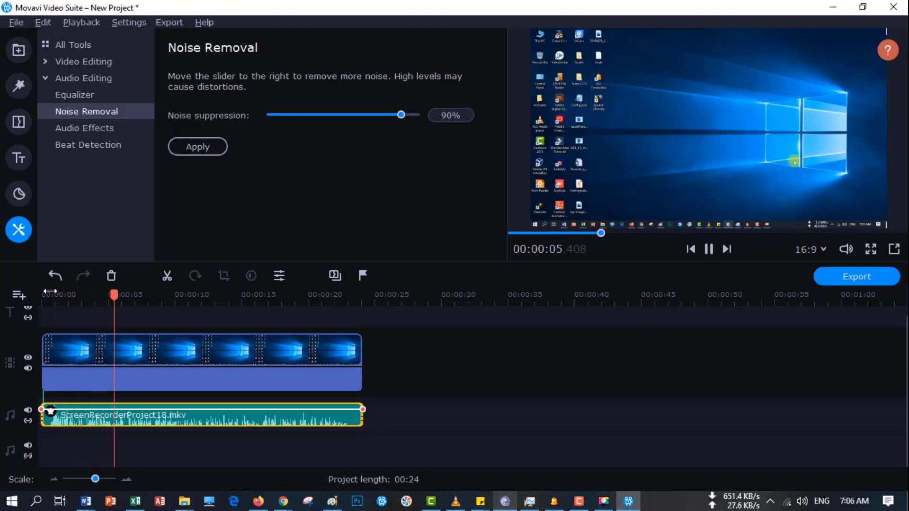
key(space)
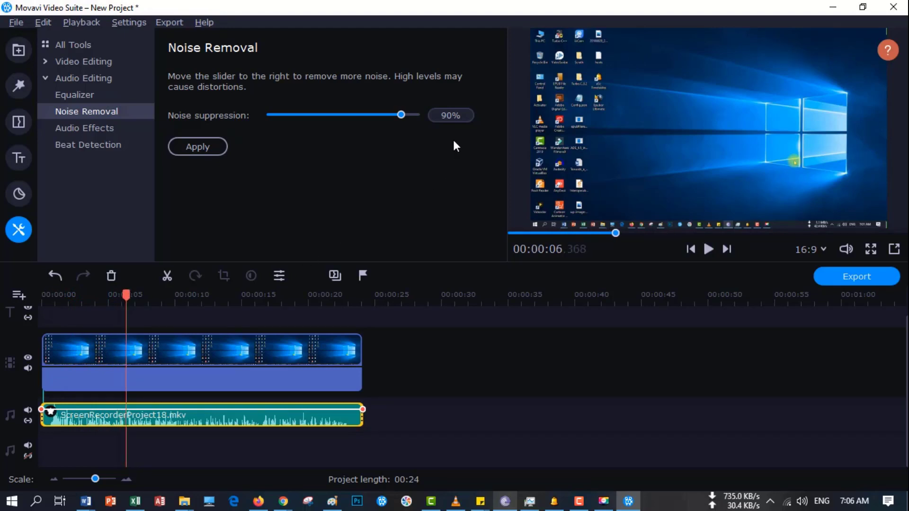
Set the noise suppression to 65% and apply it to the audio clip.
double_click(452, 116)
text(65)
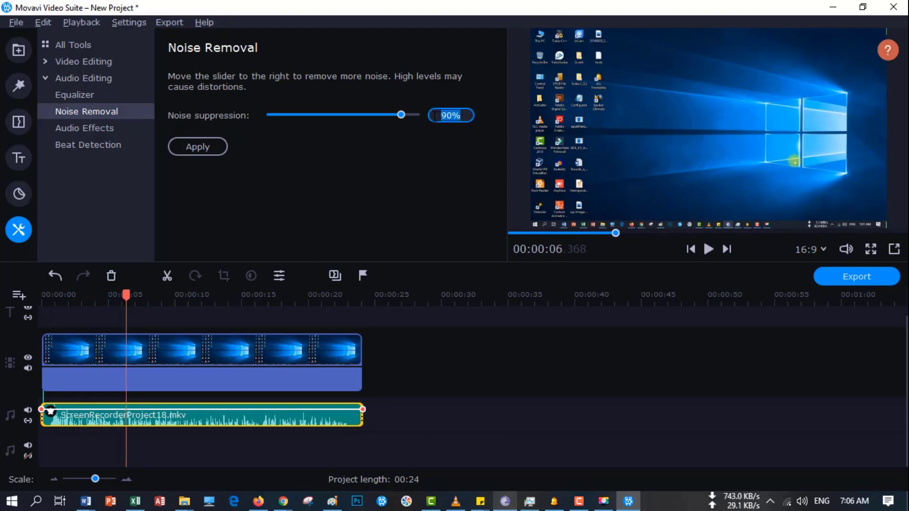
key(Return)
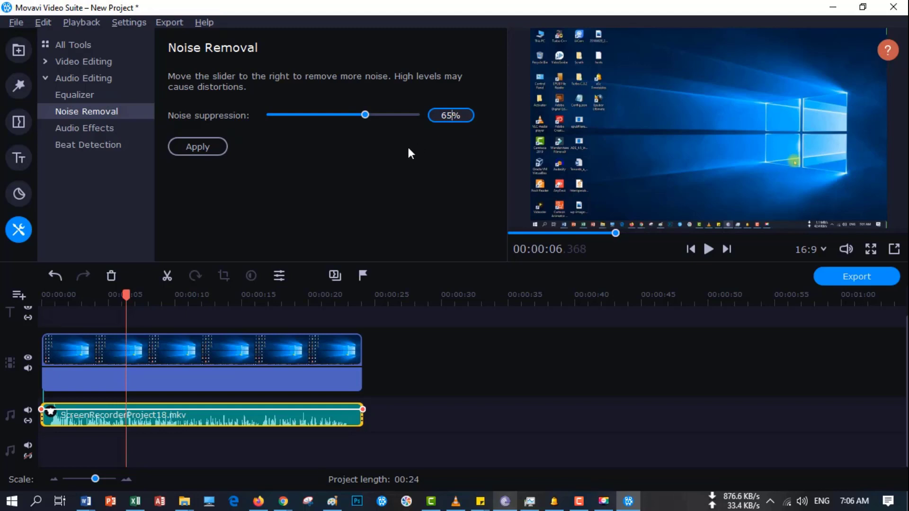
click(208, 148)
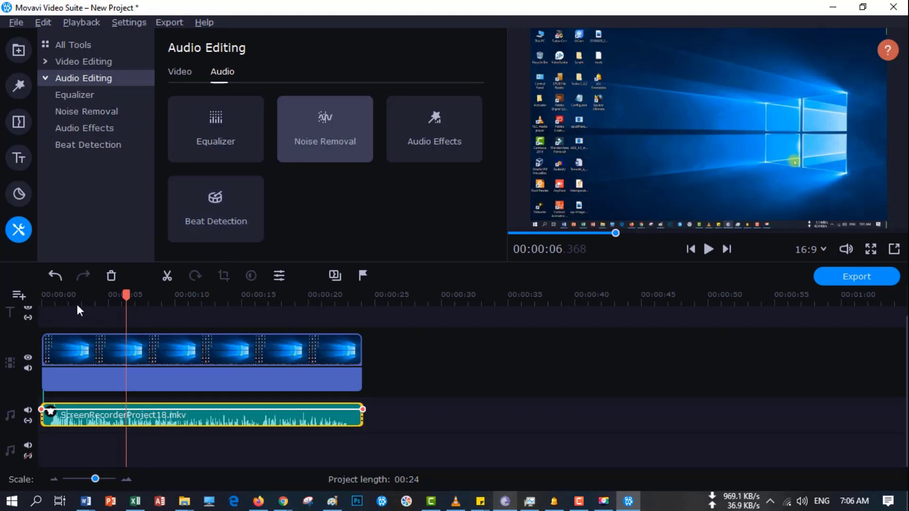
Play the recording from its very beginning to listen to the noise-reduced audio.
click(50, 294)
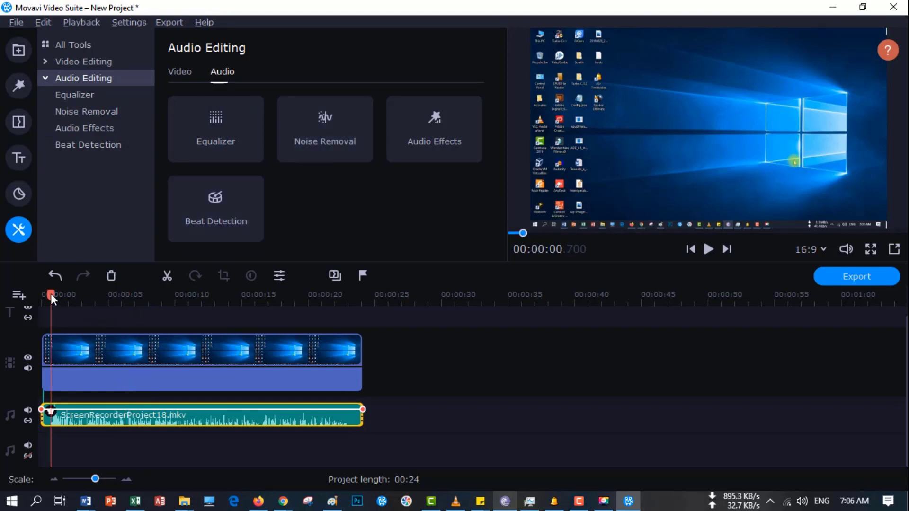
drag(50, 294, 42, 295)
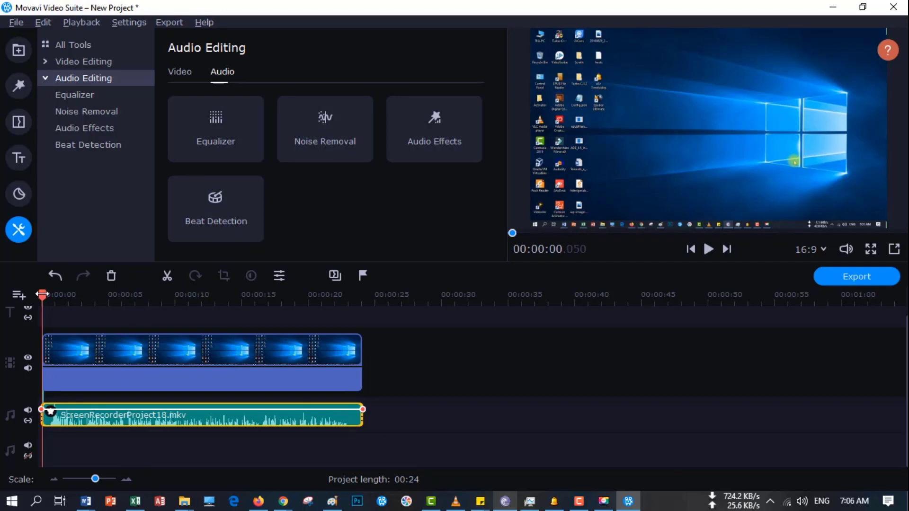
key(space)
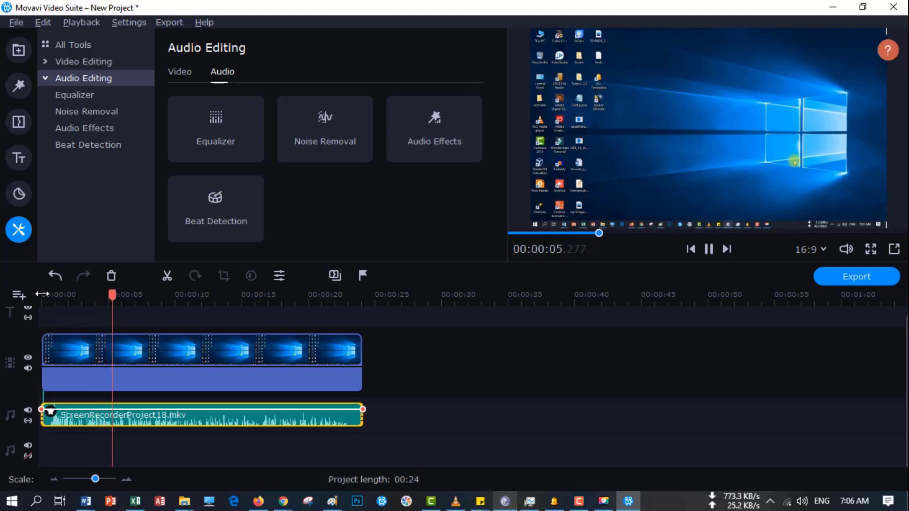
Stop the playback, set the audio clip's noise suppression to 90% and apply it.
key(space)
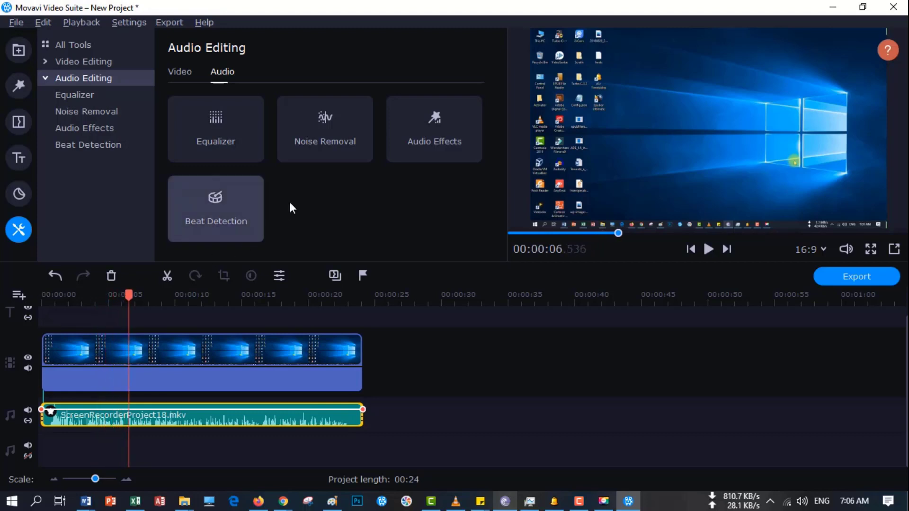
click(315, 159)
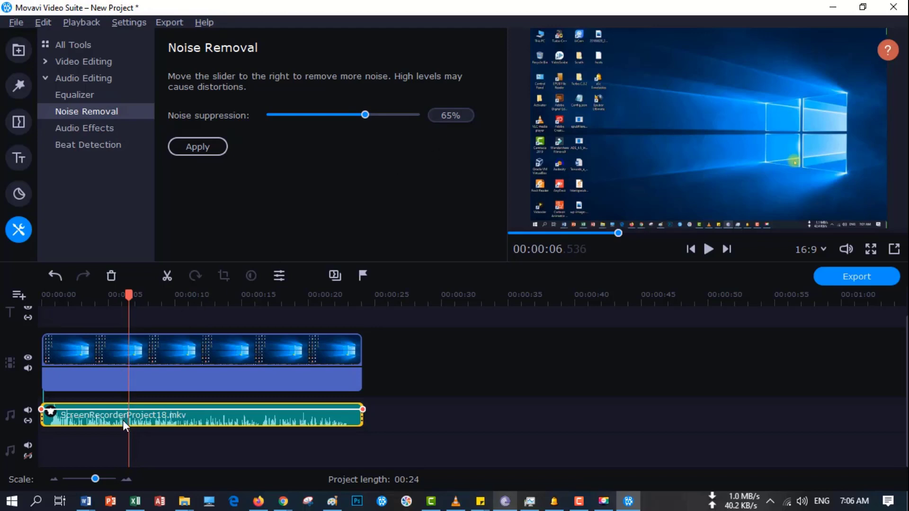
click(457, 118)
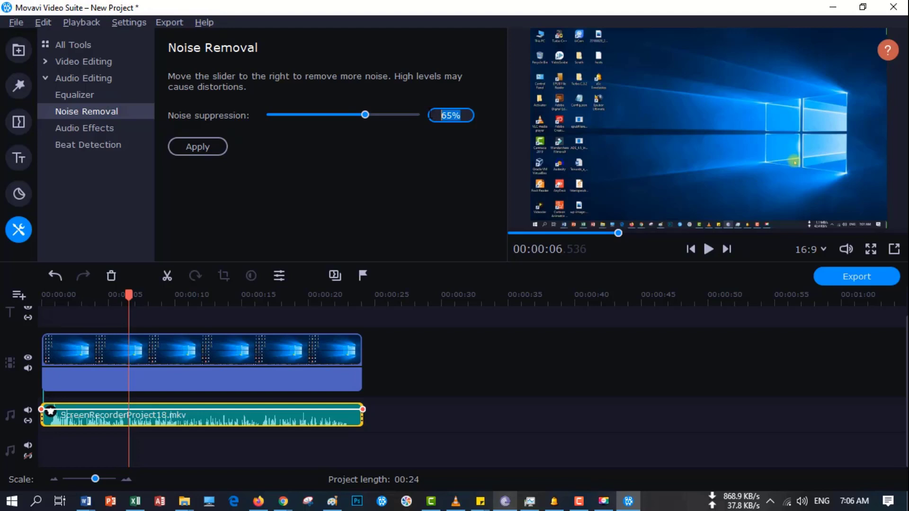
text(90)
click(203, 152)
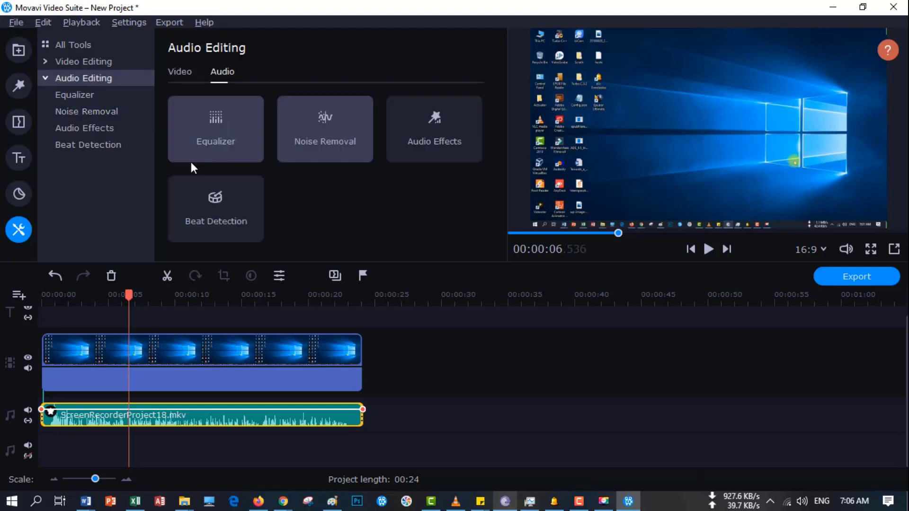
Play the first seconds of the recording from the very beginning to check the sound at 90% noise suppression.
click(49, 300)
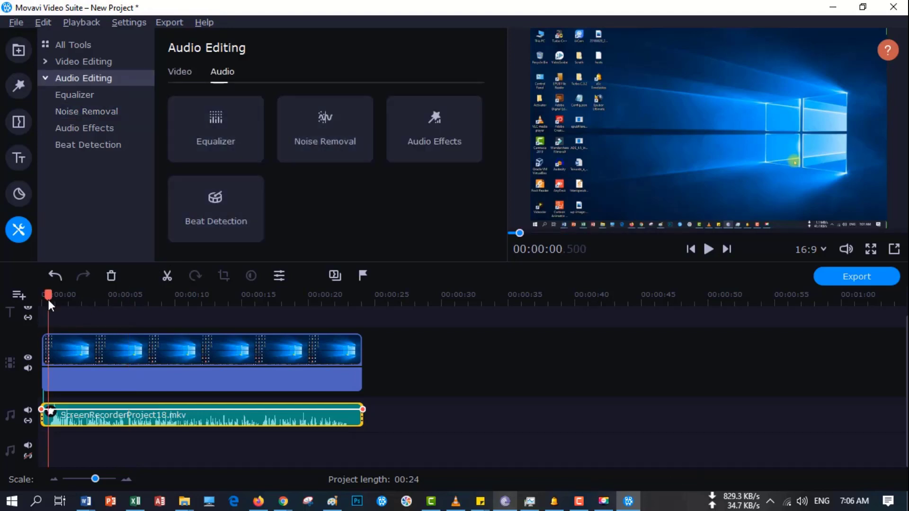
drag(48, 299, 38, 297)
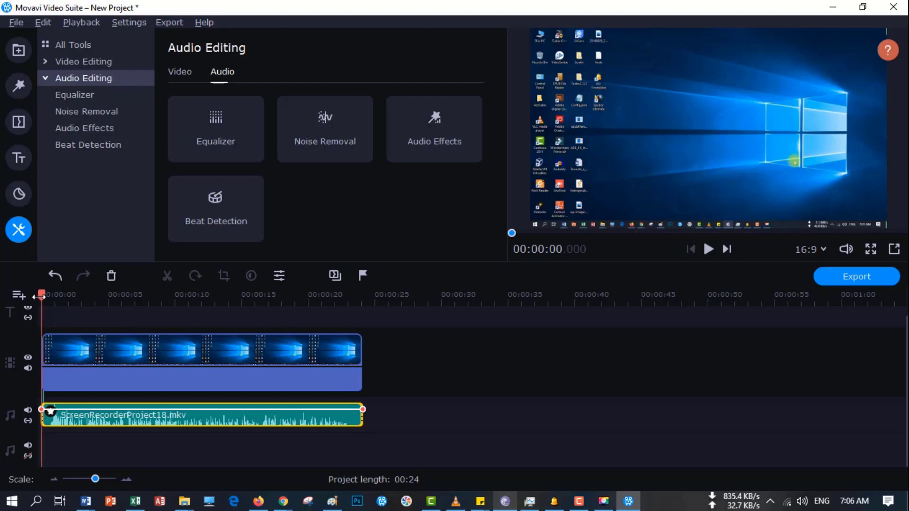
key(space)
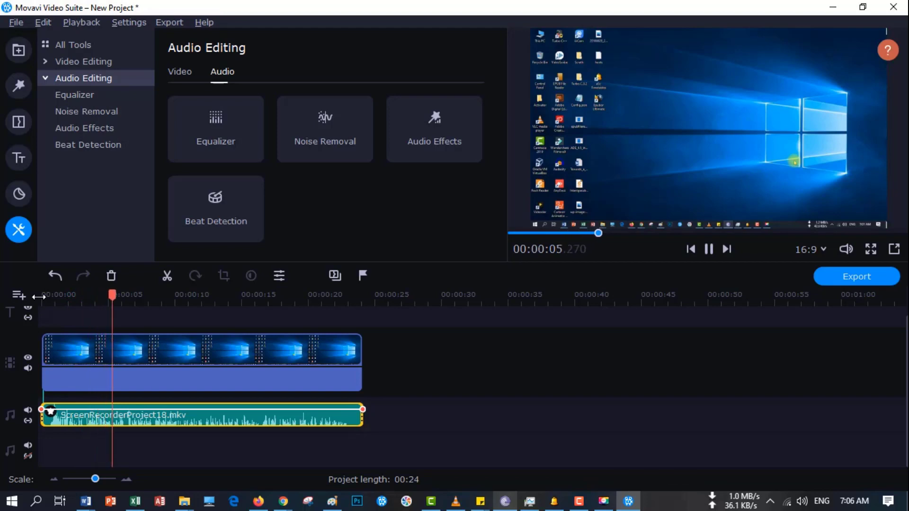
key(space)
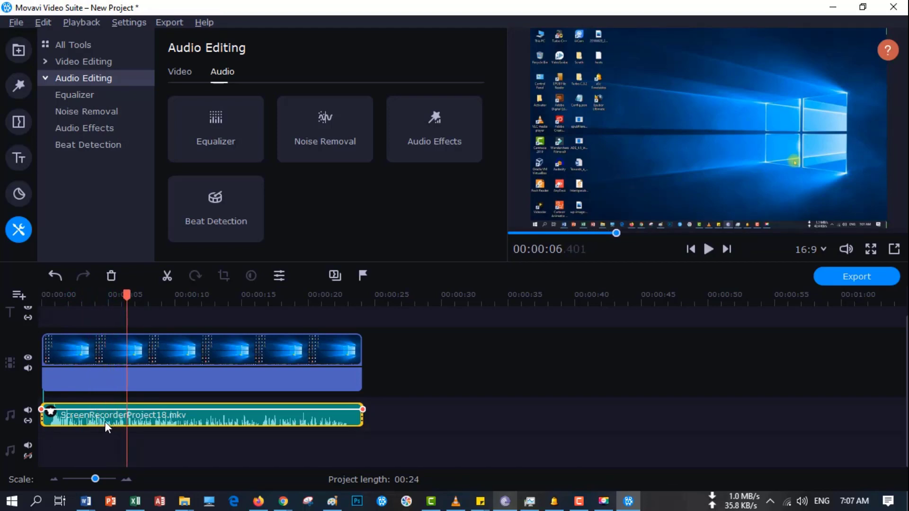
Reopen Noise Removal for the audio clip, set the noise suppression to 65% and apply it.
click(105, 423)
click(323, 148)
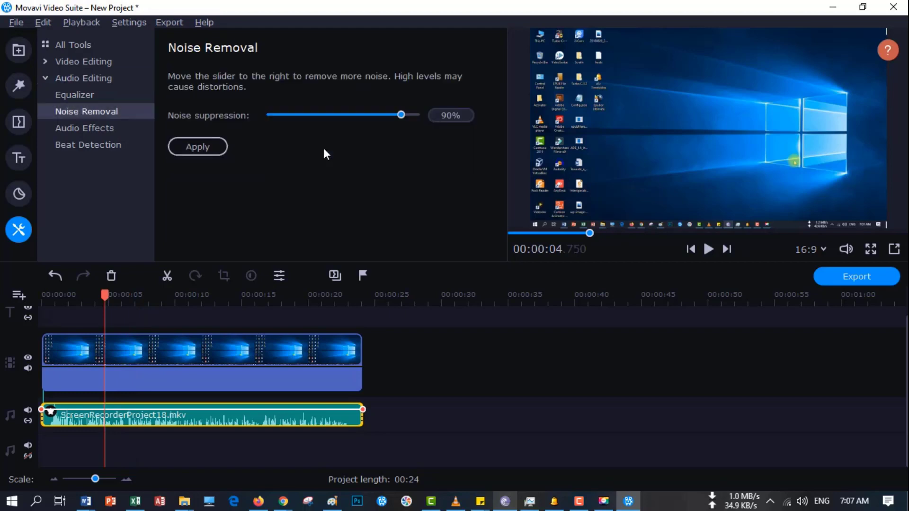
double_click(451, 115)
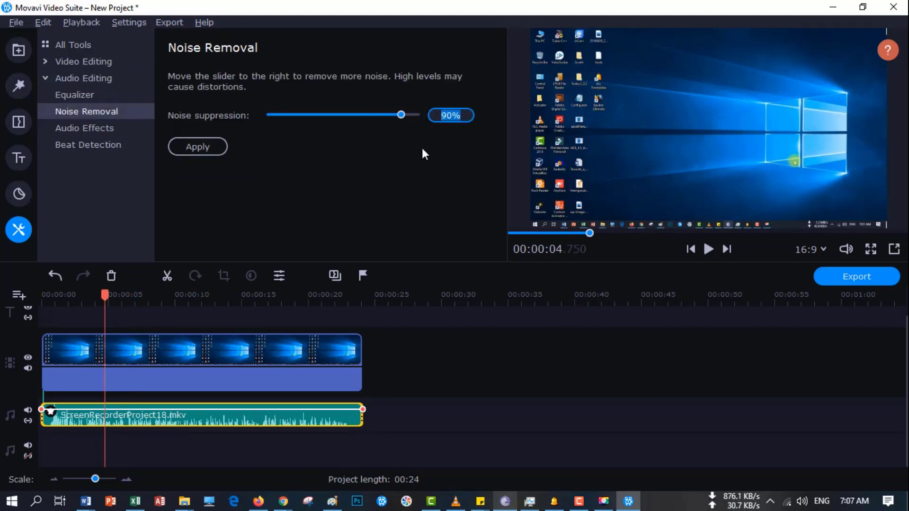
text(65)
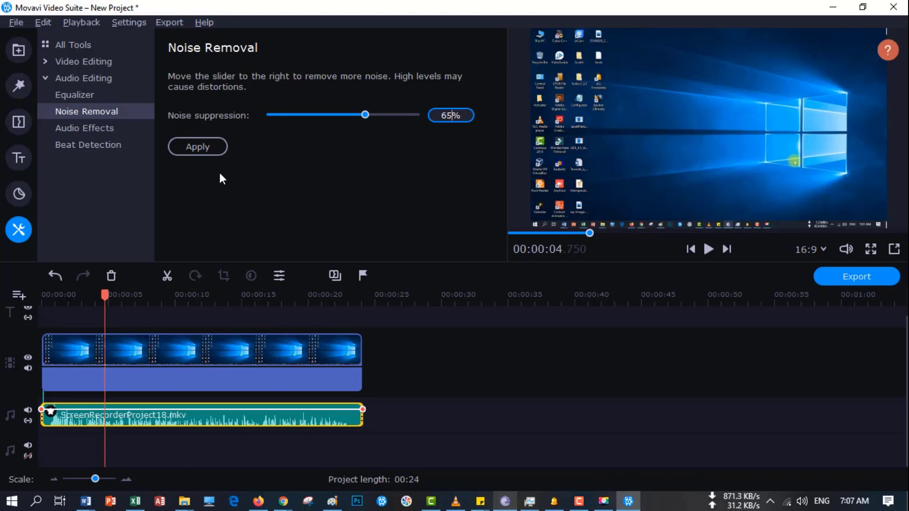
click(198, 148)
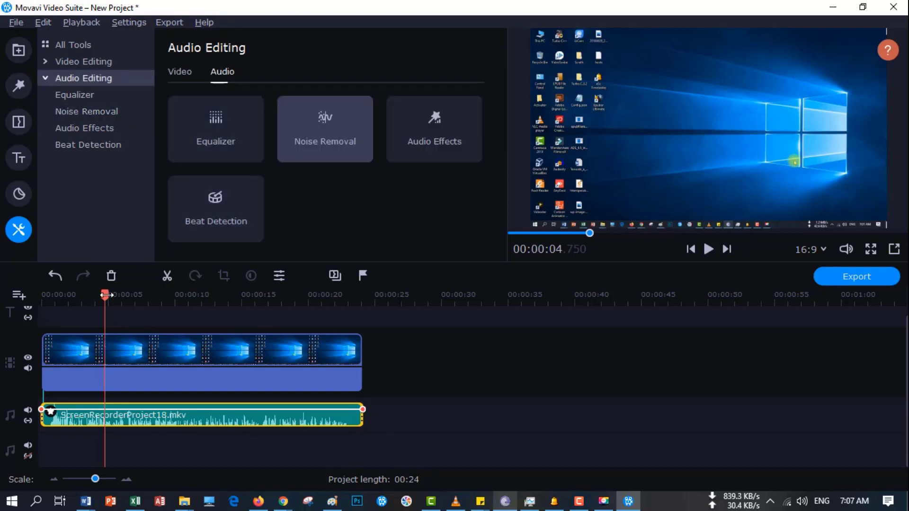
Play the first seconds of the recording from near its start to check the sound at 65% noise suppression.
drag(106, 294, 45, 298)
key(space)
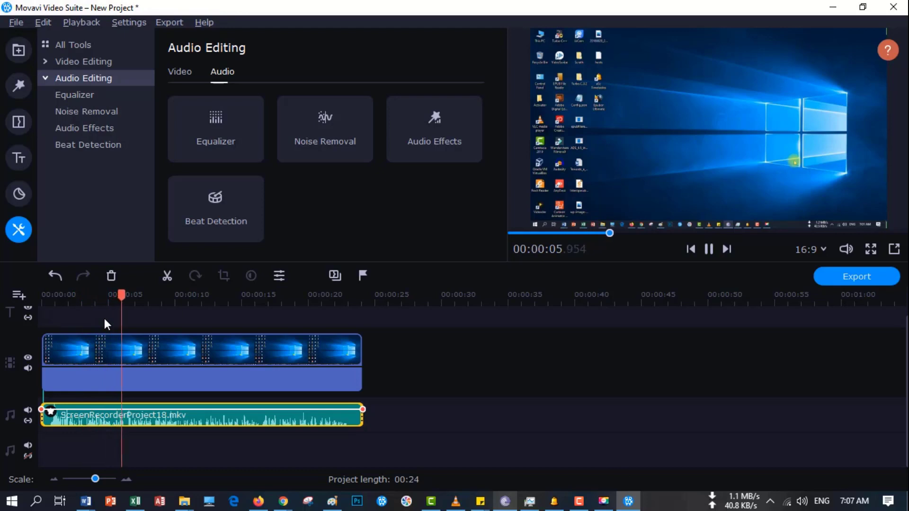
key(space)
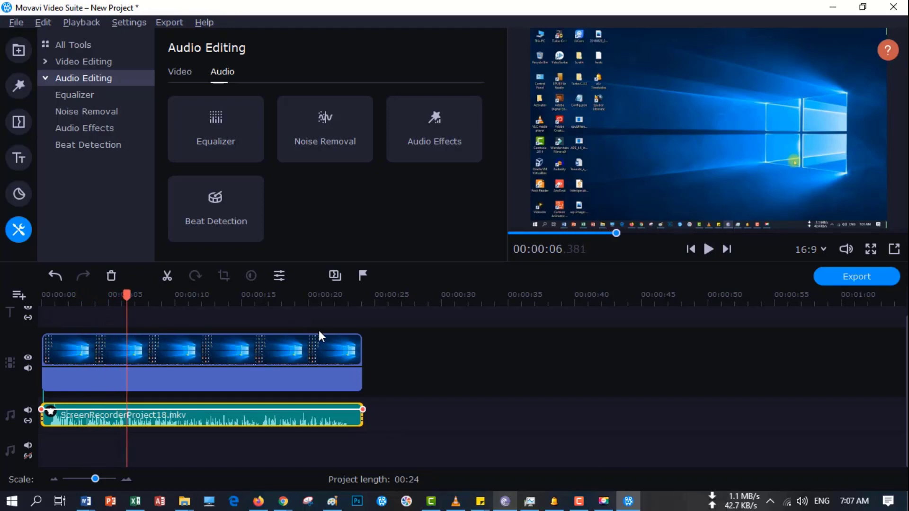